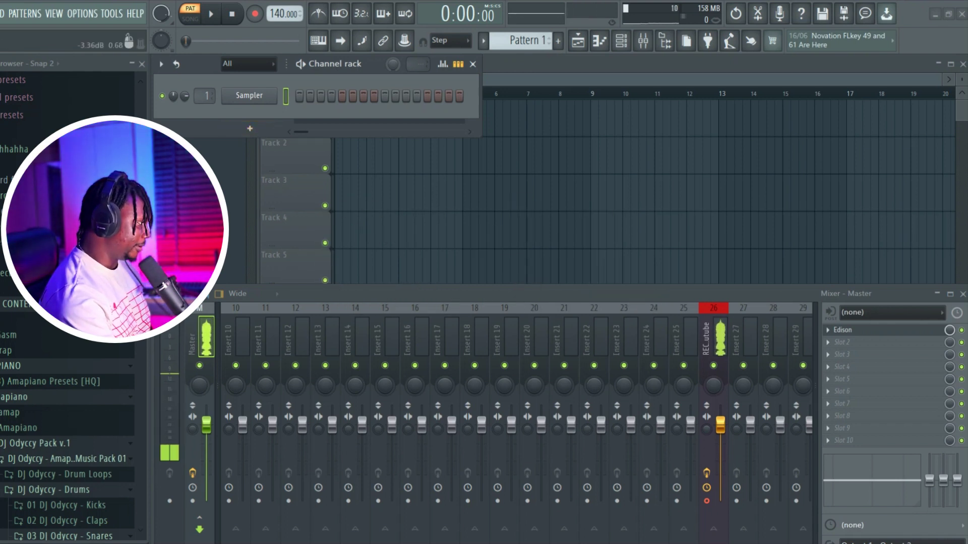
Add the DJ Odyccy - Snare 02 sample to the channel rack as a new channel and assign it to mixer track 1
scroll(68, 428, "down", 2)
left_click_drag(66, 393, 232, 126)
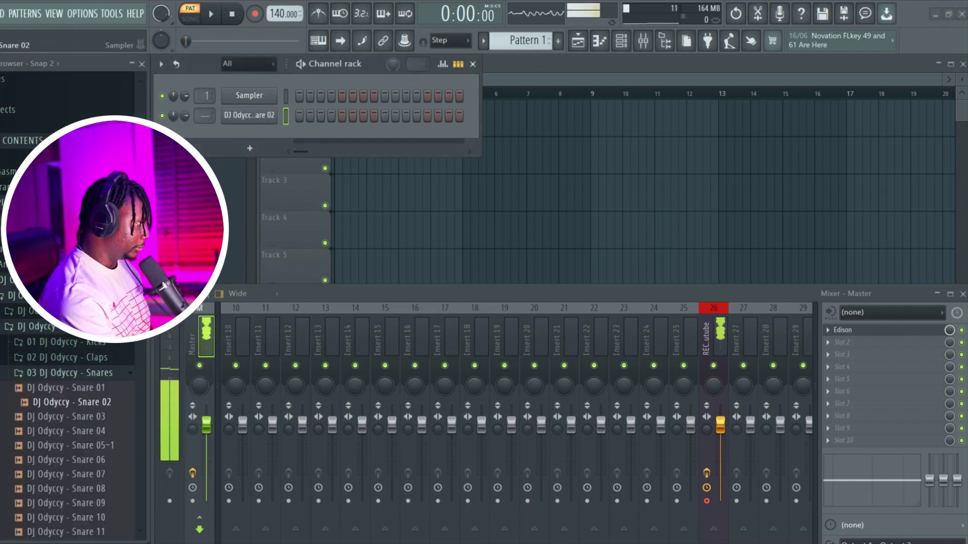
scroll(517, 403, "up", 9)
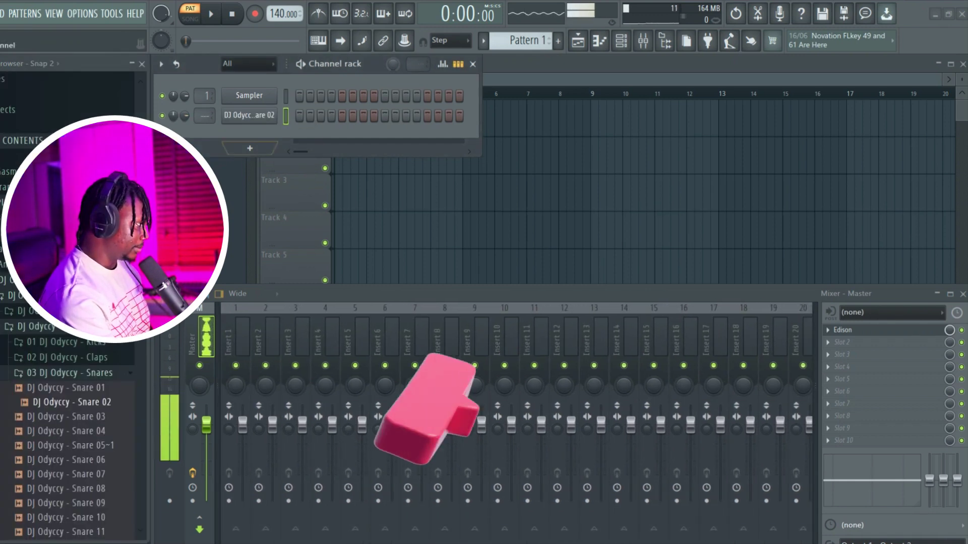
left_click_drag(204, 116, 204, 110)
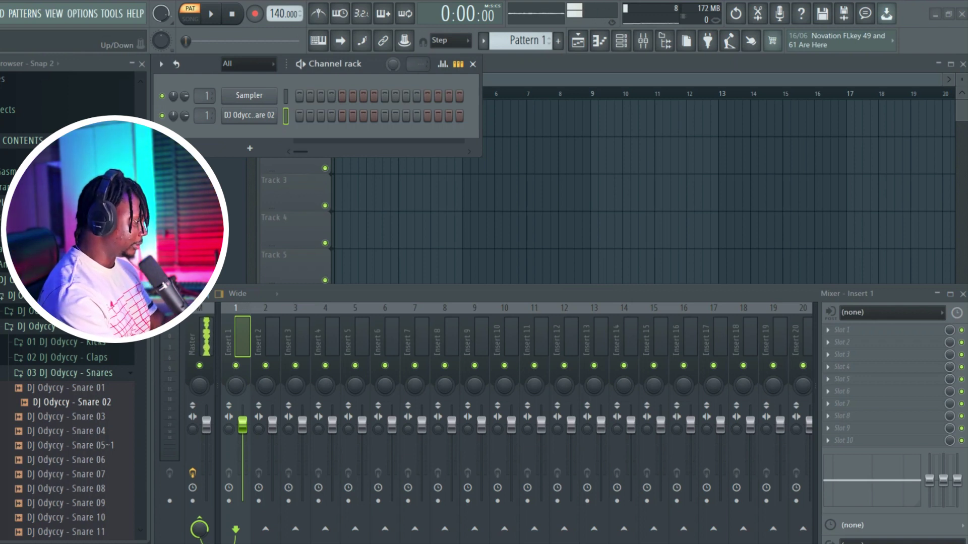
Link the Snare 02 channel to mixer track 2 and relink it to mixer track 4
key("ctrl+l")
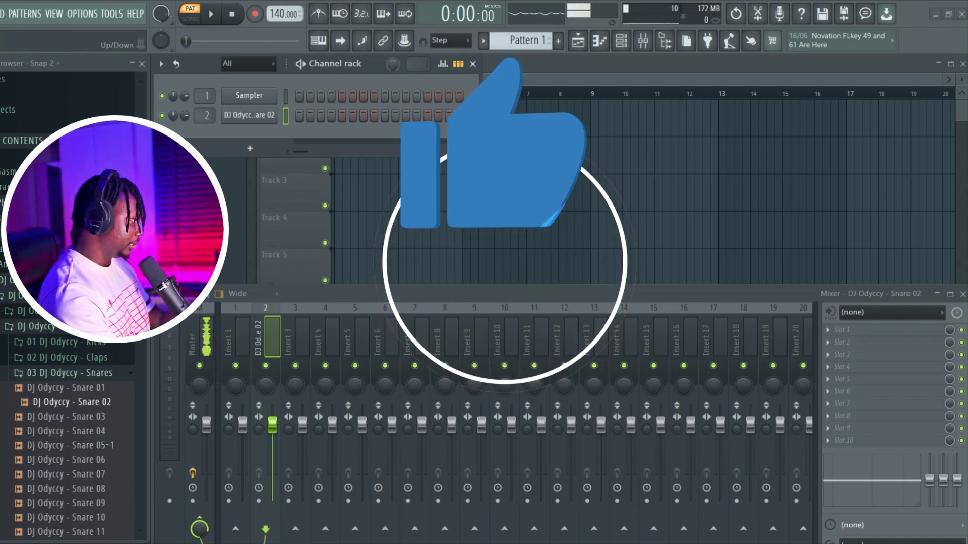
left_click(327, 341)
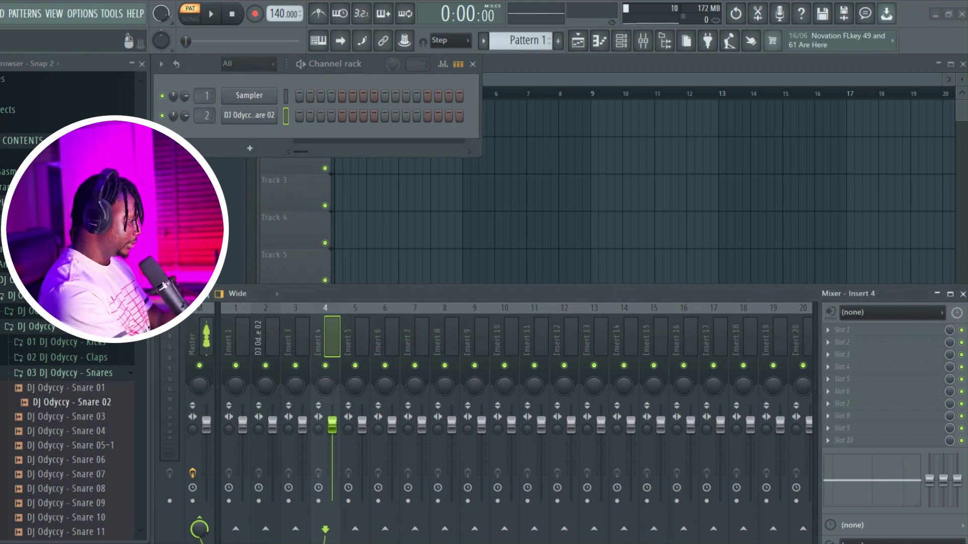
key("ctrl+l")
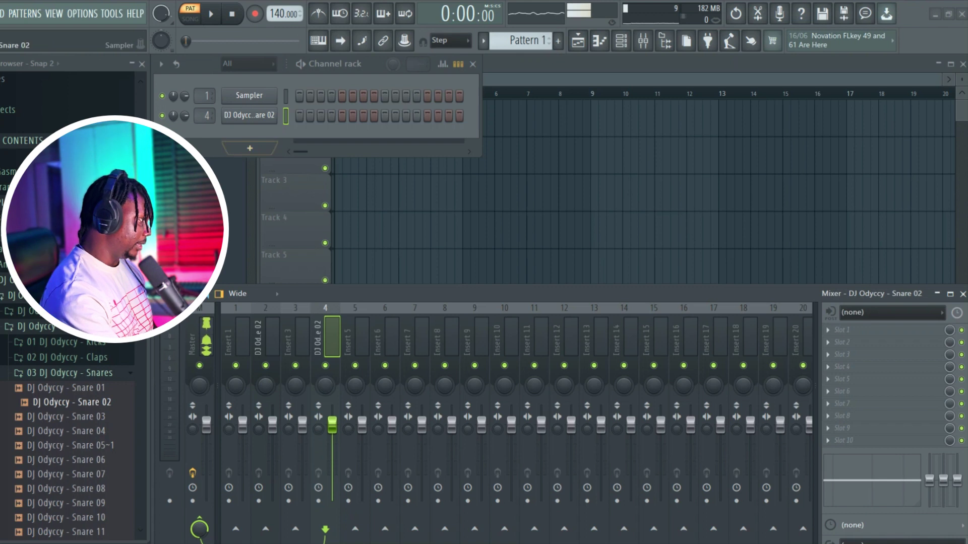
Add the Snare 03, Snare 05~1 and a second Snare 03 sample to the channel rack as new channels
left_click_drag(65, 417, 242, 139)
left_click_drag(70, 446, 242, 169)
left_click_drag(53, 417, 237, 184)
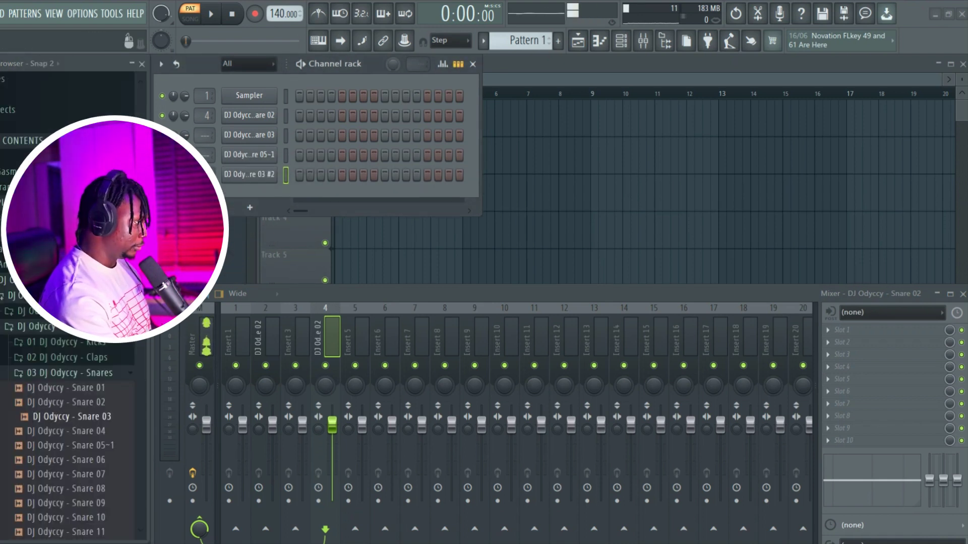
Route the four snare channels to consecutive mixer tracks starting from track 5
left_click(359, 506)
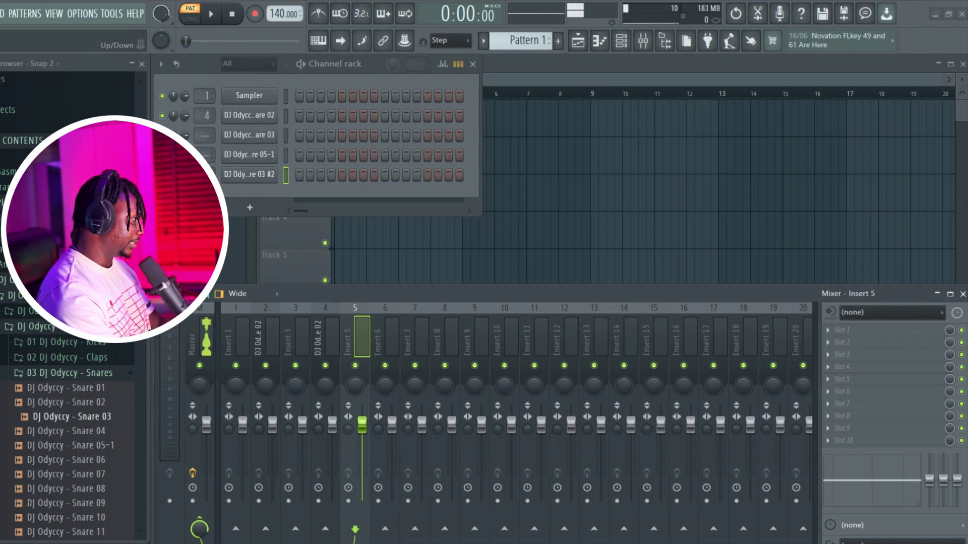
left_click_drag(285, 116, 286, 175)
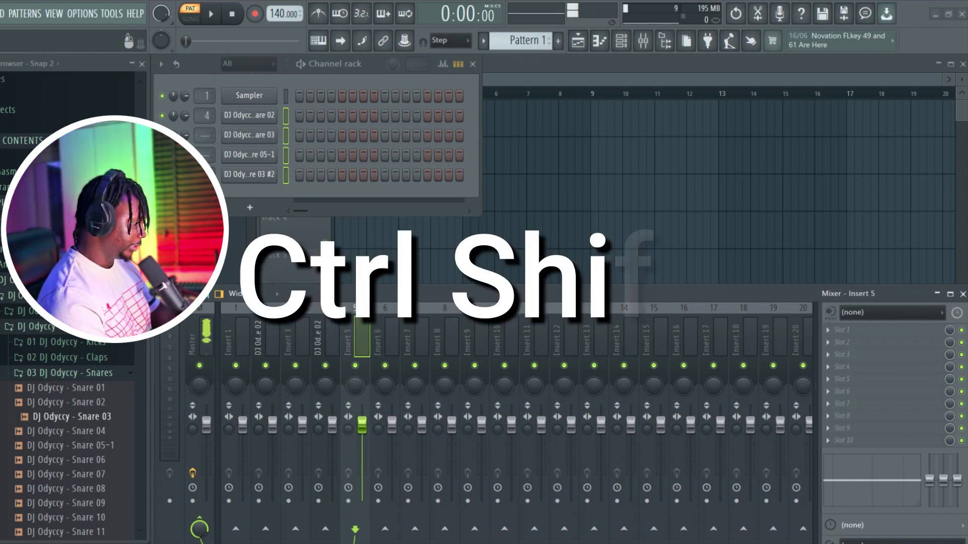
key("ctrl+shift+l")
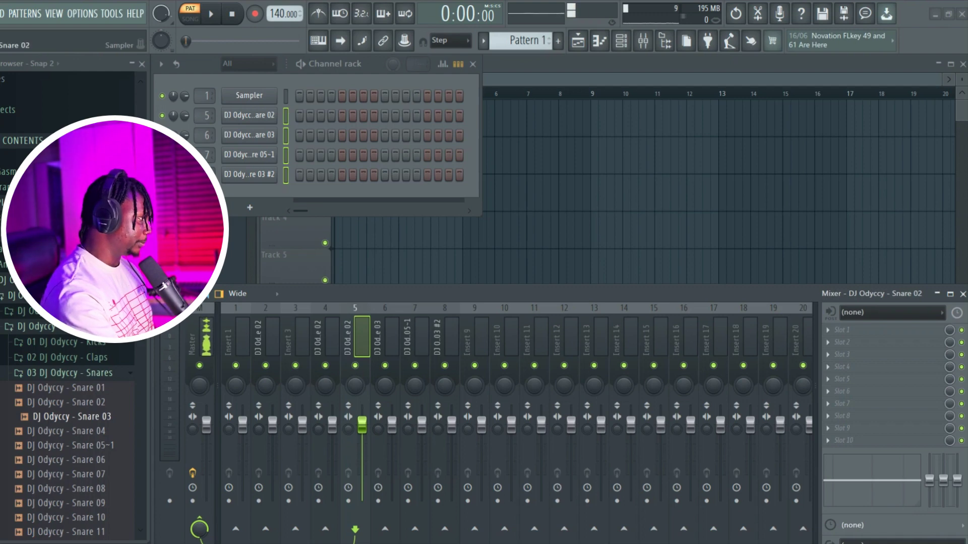
Open the Snare 02 channel in the piano roll and set the project tempo to 115 BPM
right_click(223, 108)
left_click(242, 113)
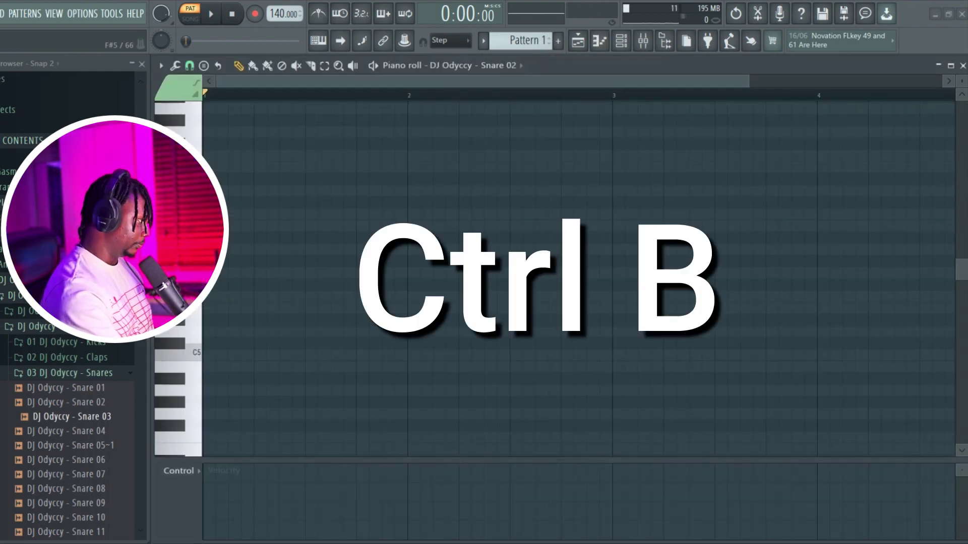
scroll(204, 282, "down", 2)
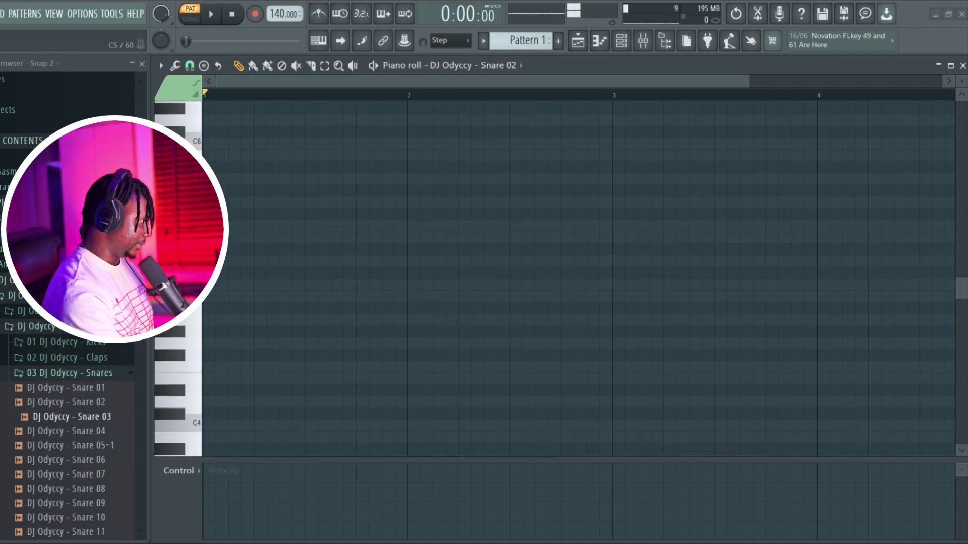
left_click_drag(280, 14, 280, 27)
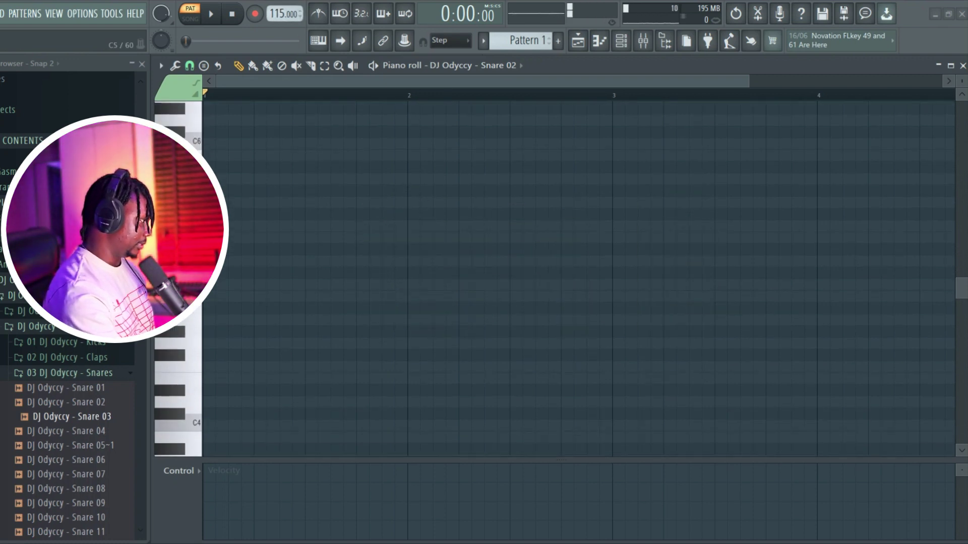
Place four C5 notes on the off-beats of bar 1 for Snare 02 and play the pattern back
left_click(233, 284)
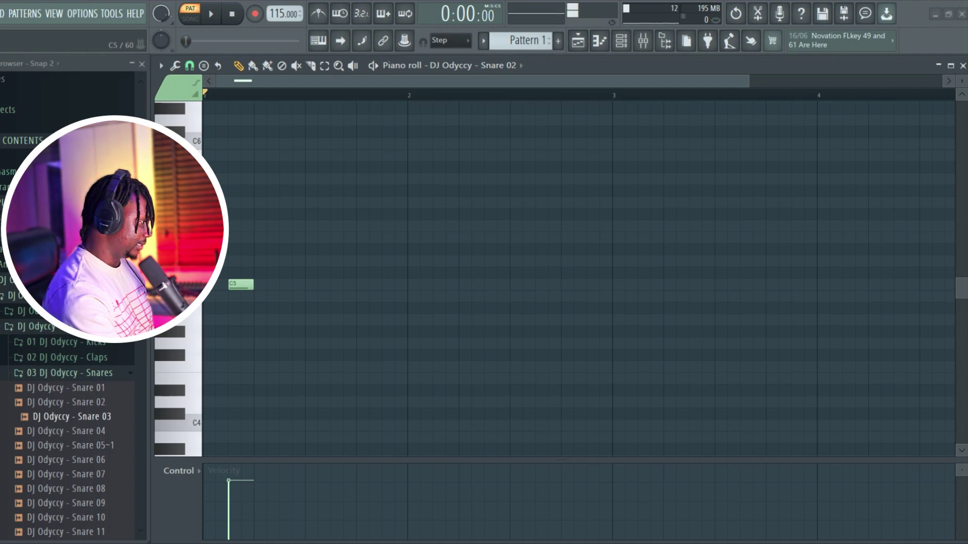
left_click(285, 285)
left_click(339, 285)
left_click(390, 284)
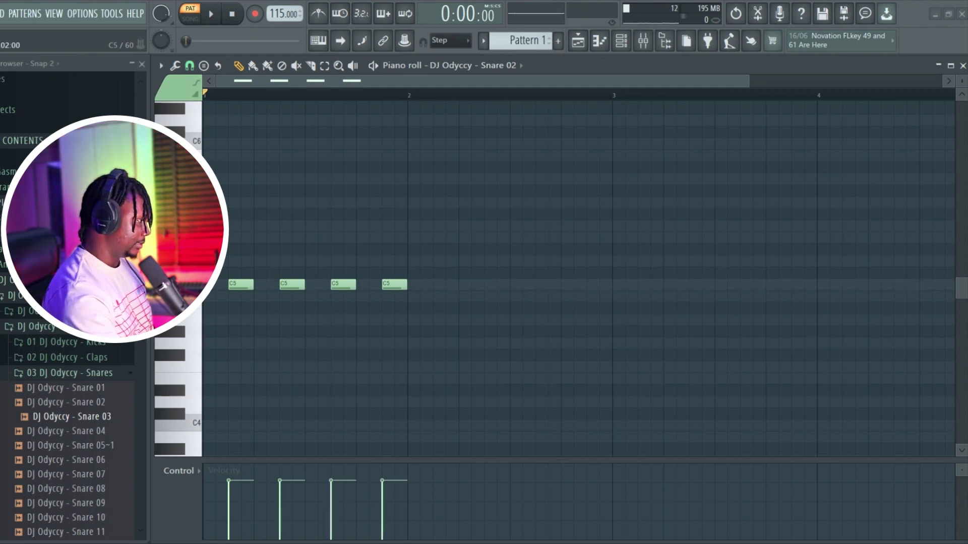
key("space")
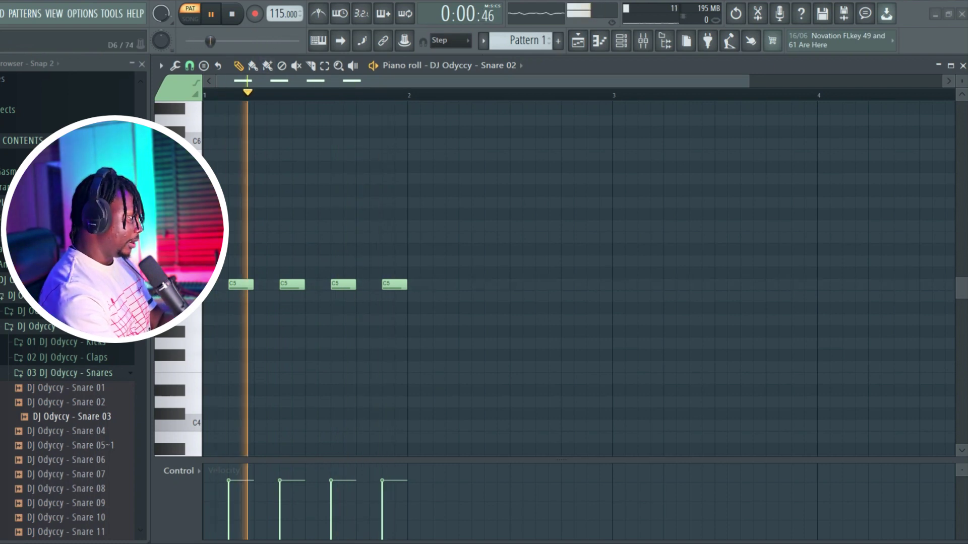
key("space")
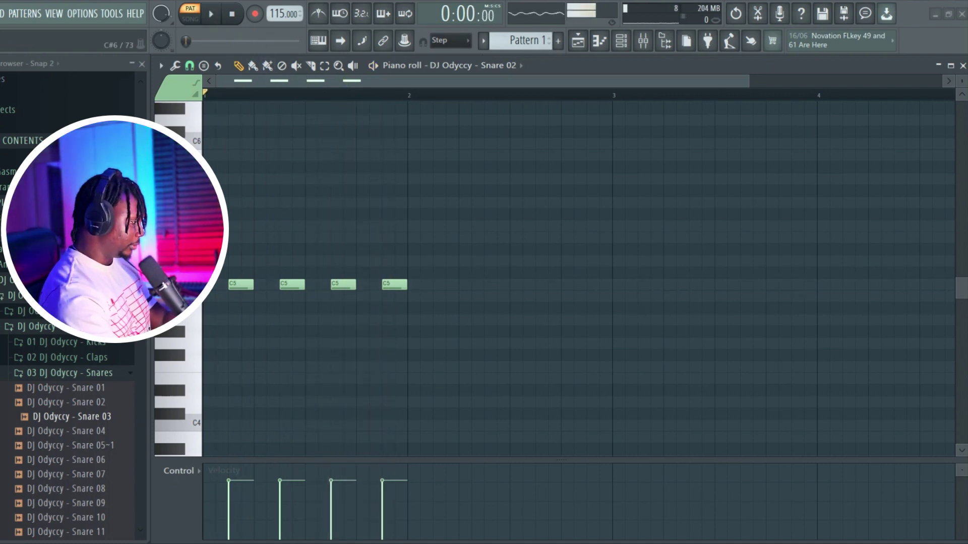
Duplicate the bar 1 notes three times to fill four bars, and duplicate all four bars once to fill eight
key("ctrl+a")
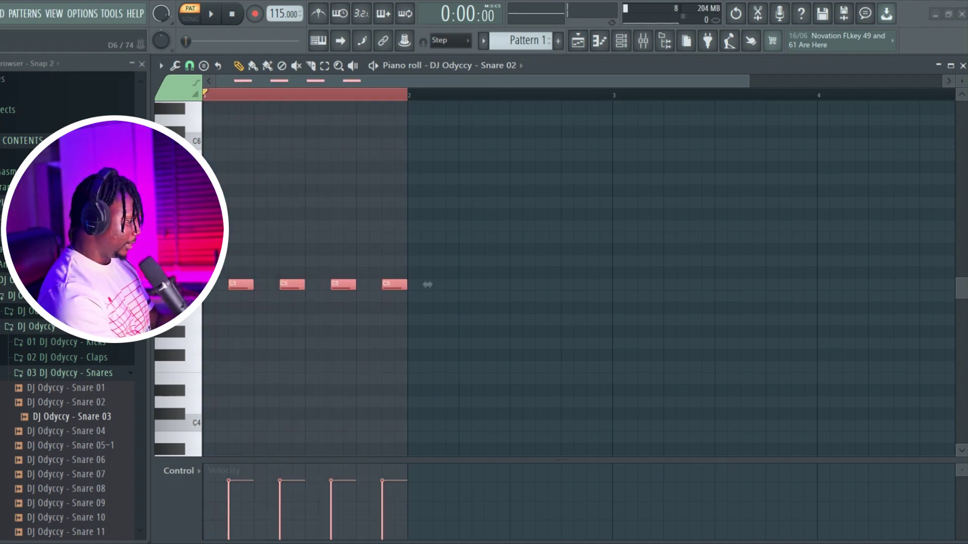
key("ctrl+b")
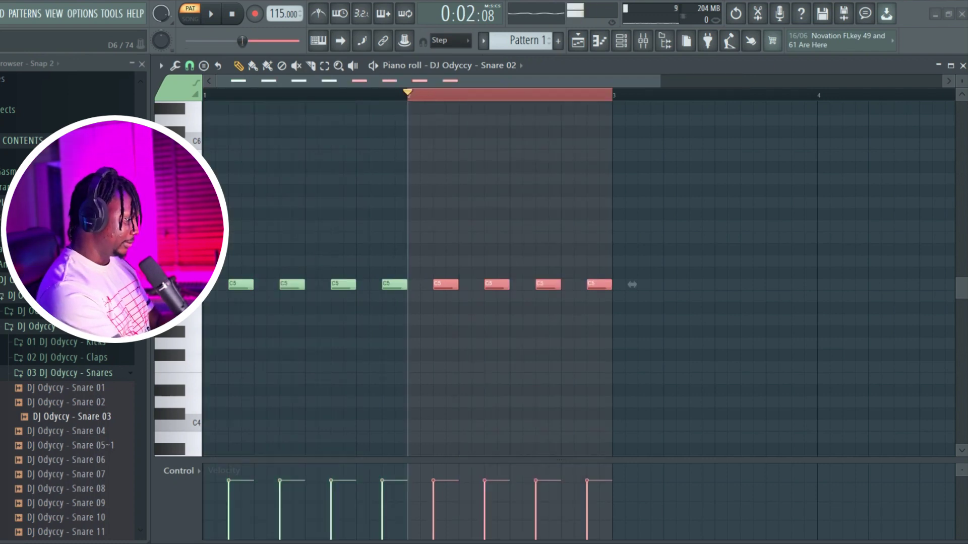
key("ctrl+b")
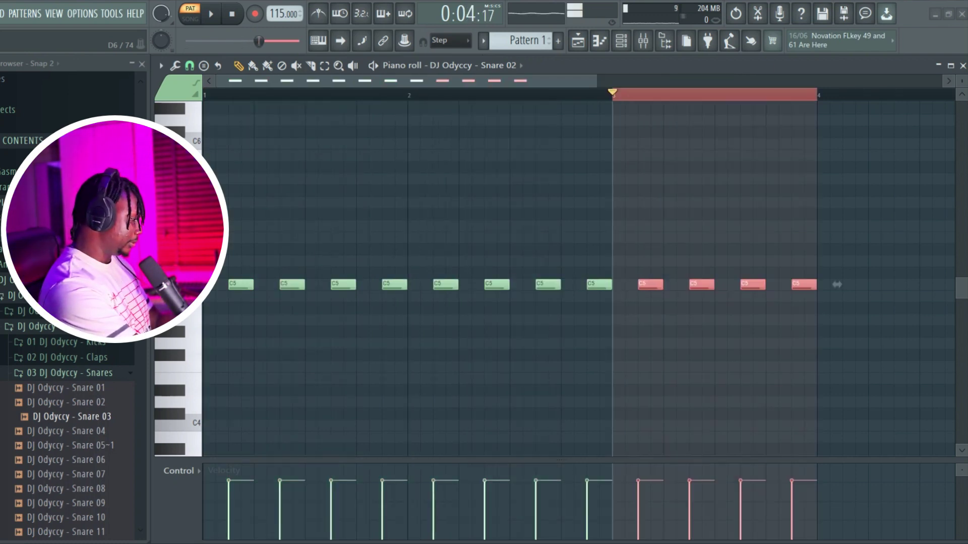
key("ctrl+b")
scroll(454, 94, "down", 5)
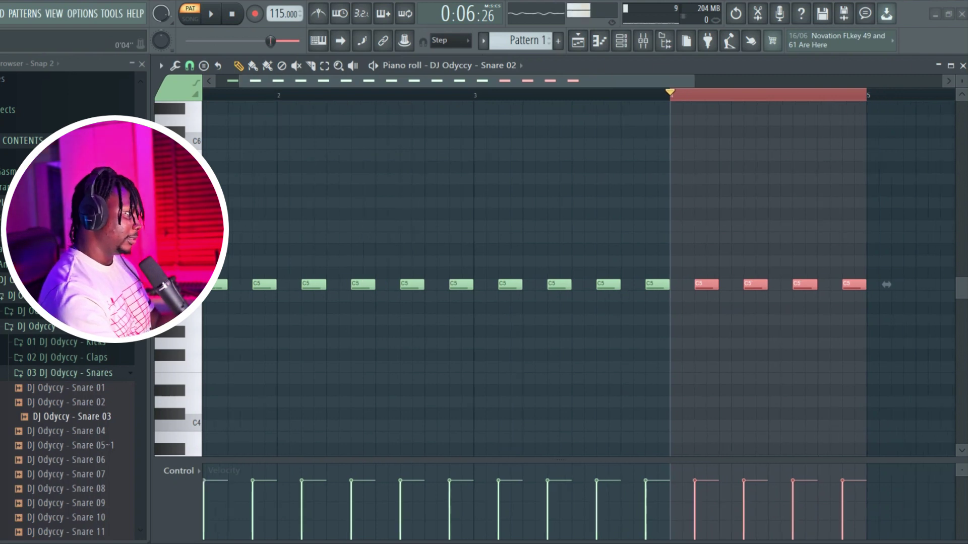
key("ctrl+a")
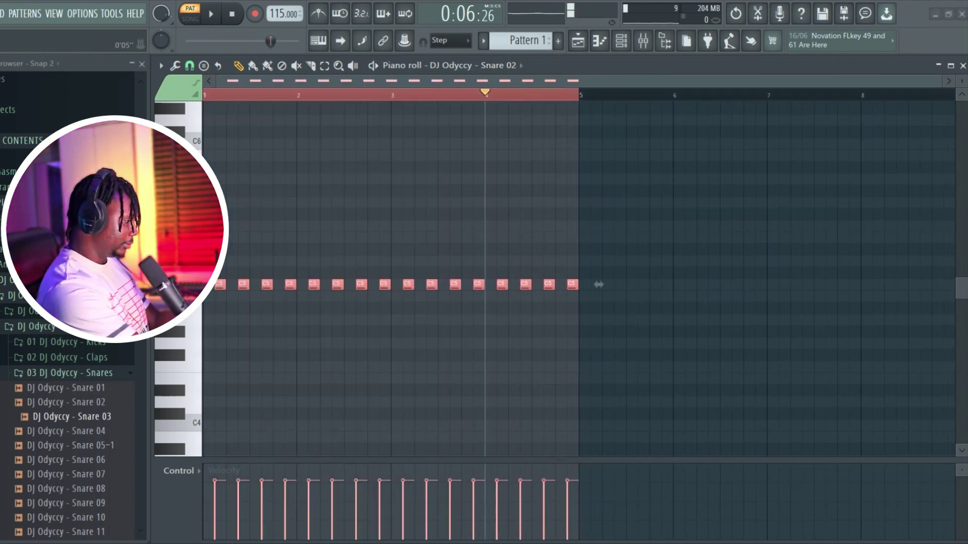
key("ctrl+b")
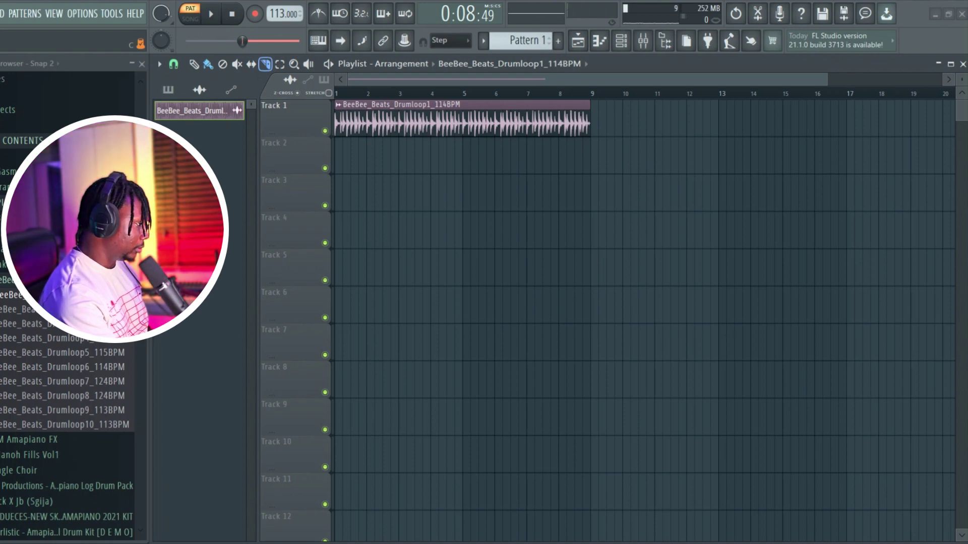
Slice the BeeBee_Beats_Drumloop1_114BPM clip on Track 1 at bar 5 and delete its second half
left_click_drag(460, 151, 460, 101)
left_click(208, 64)
right_click(524, 121)
left_click(199, 111)
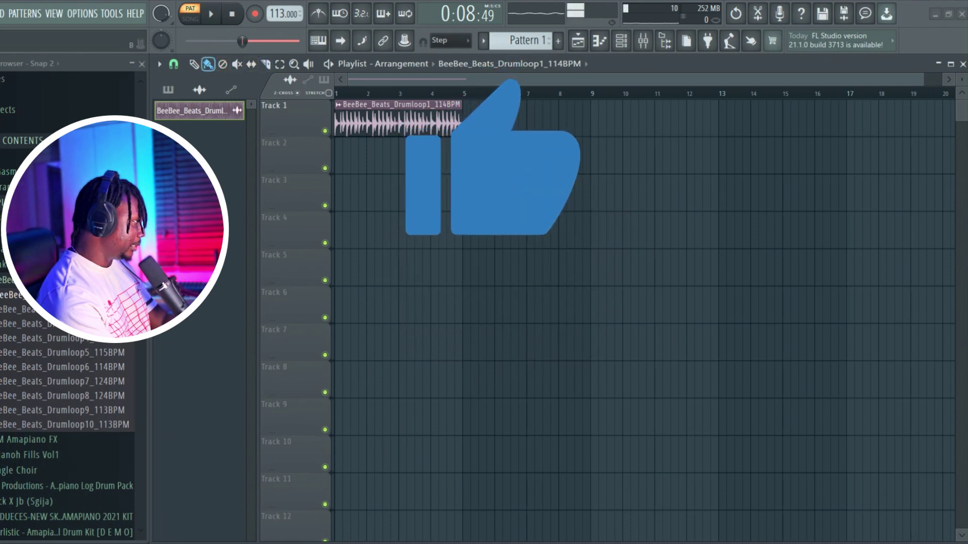
Switch the playlist to the Slice tool and toggle the typing keyboard to piano keyboard option twice
key("c")
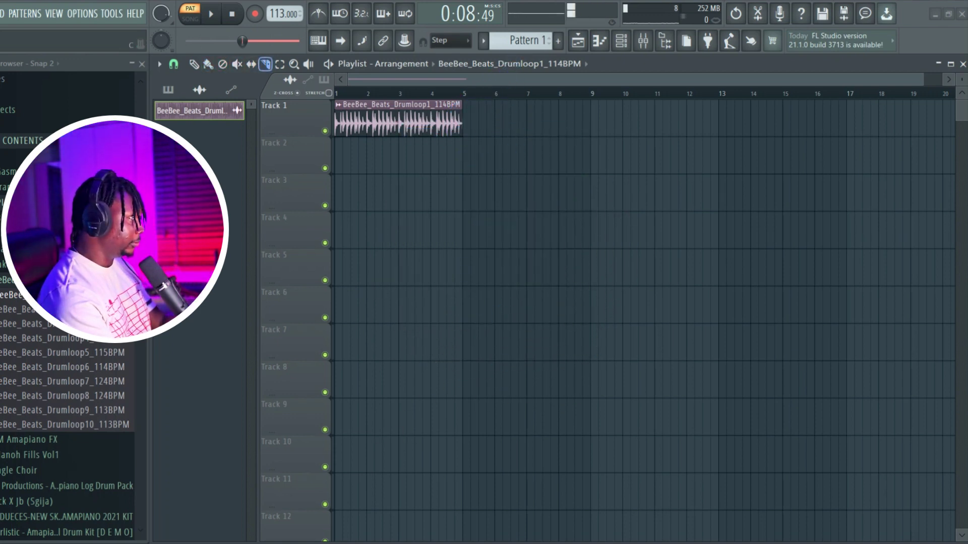
key("c")
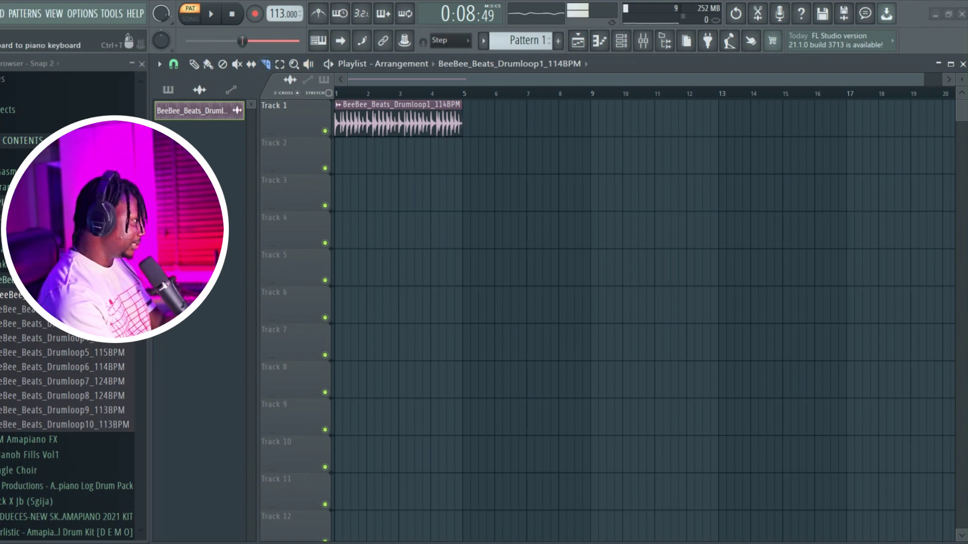
key("ctrl+t")
key("ctrl+t")
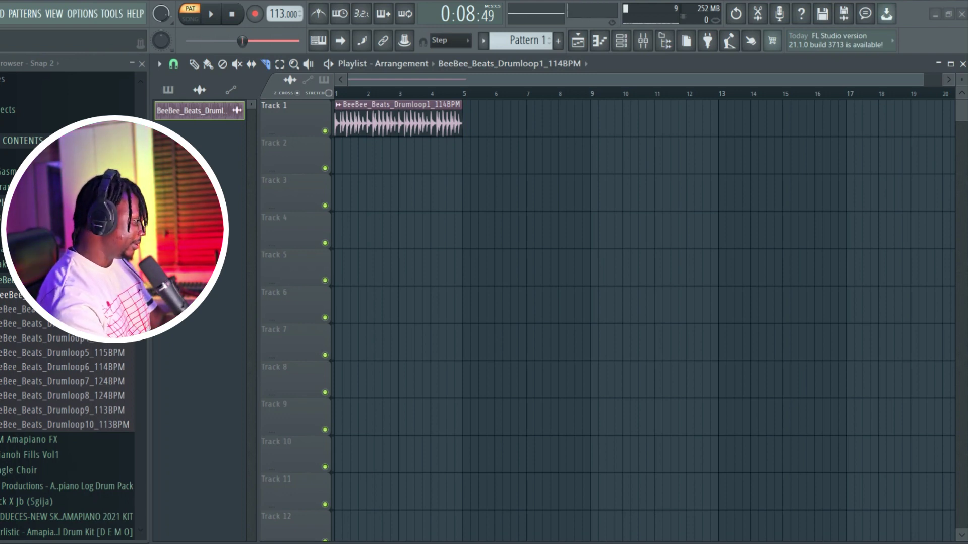
Duplicate the four-bar drum loop clip twice on Track 1 so the loop runs through bar 12
key("b")
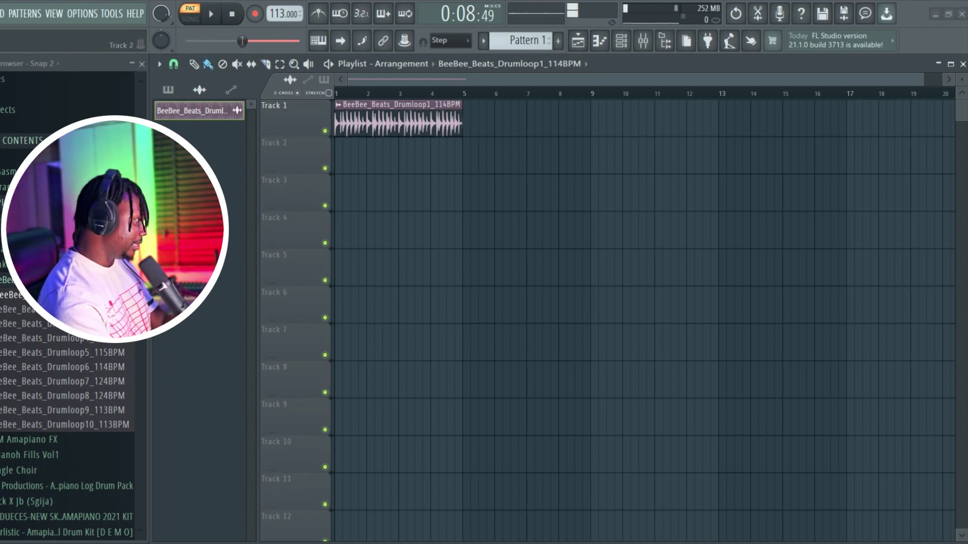
key("ctrl+b")
key("ctrl+b")
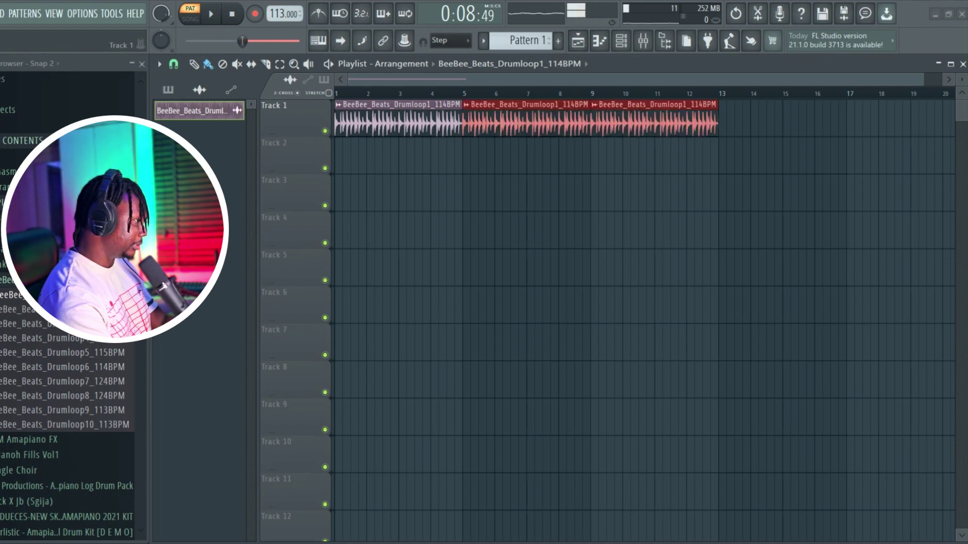
Slice the third drum loop clip on Track 1 at bar 11 and bar 12
key("c")
left_click_drag(655, 143, 648, 103)
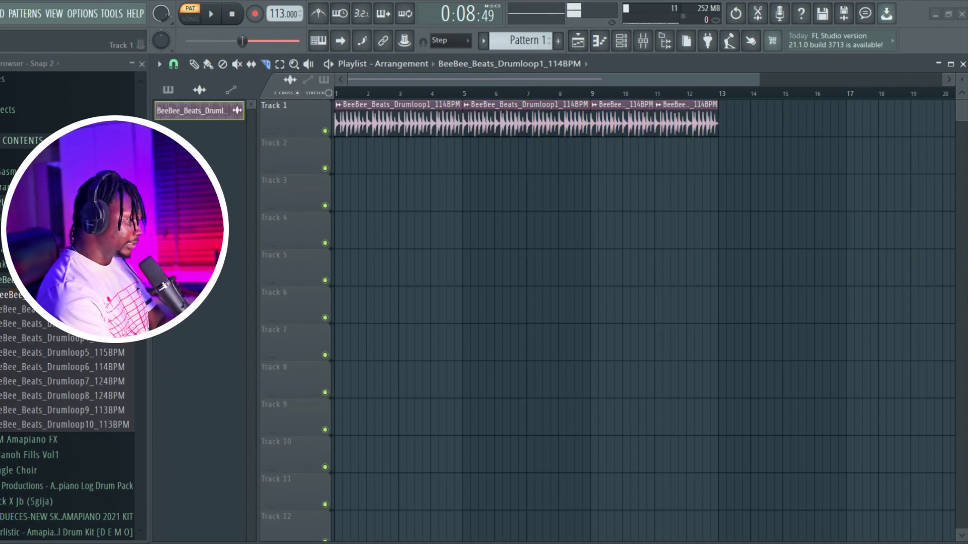
left_click_drag(687, 158, 686, 106)
left_click_drag(686, 159, 686, 159)
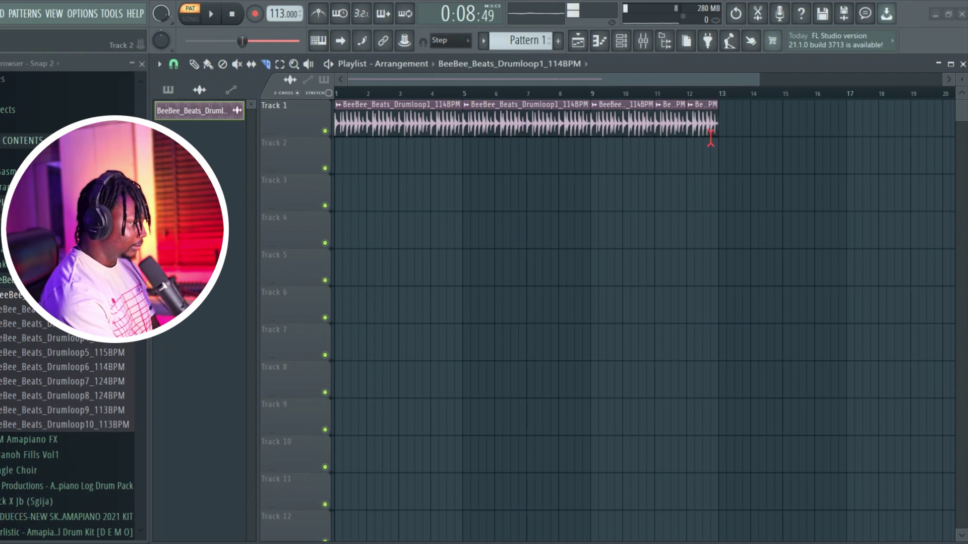
left_click_drag(716, 121, 702, 121)
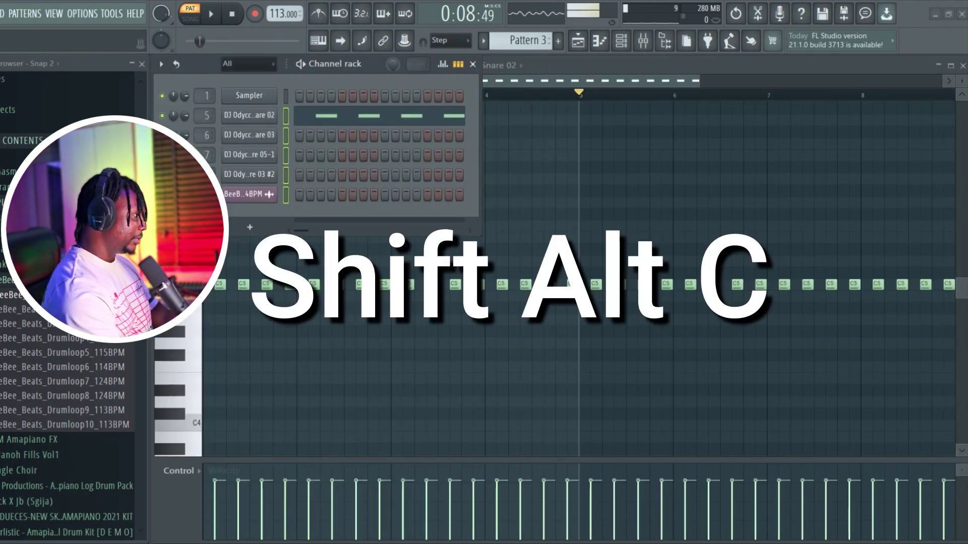
Select the five channels from DJ Odyccy Snare 02 down to the BeeBee drum loop and color them with an orange-to-orange gradient
left_click(286, 116)
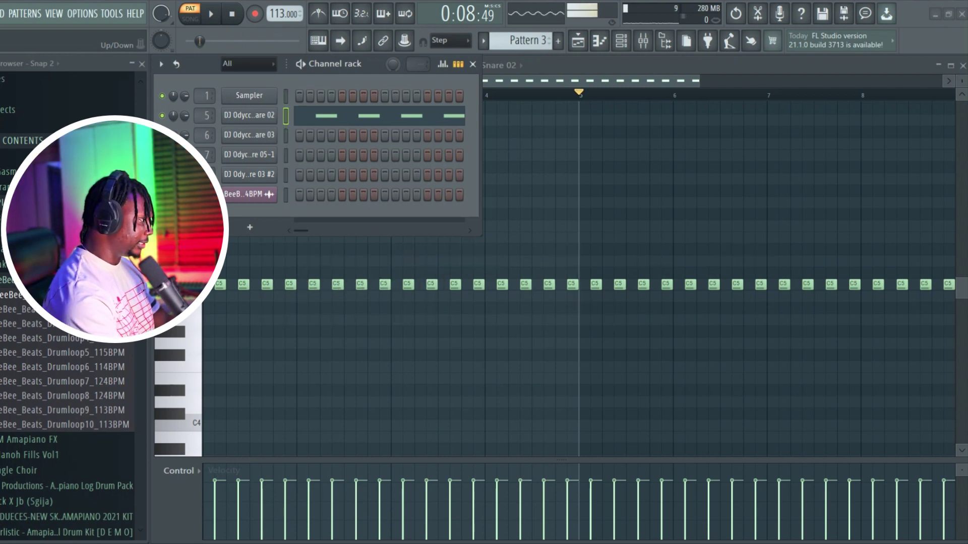
key("ctrl+a")
left_click_drag(285, 116, 286, 195)
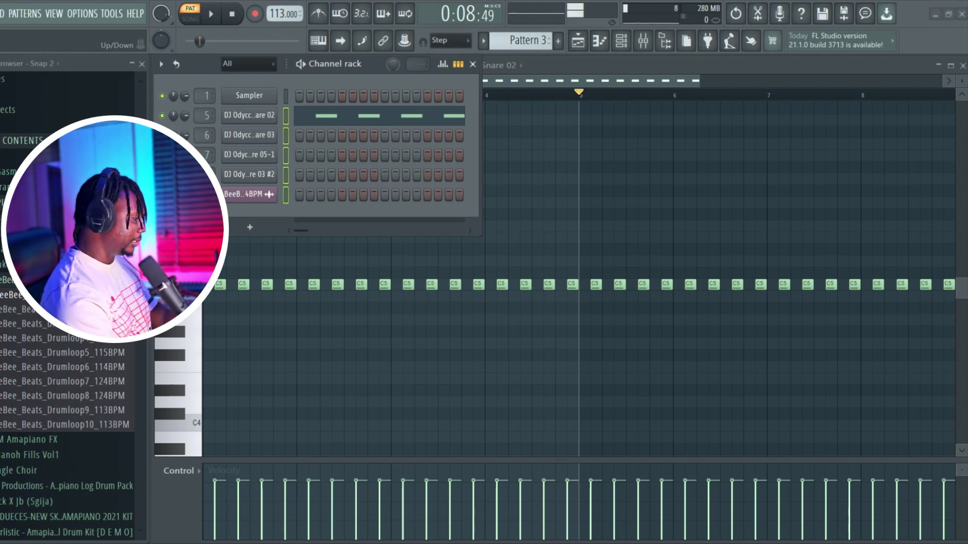
key("shift+alt+c")
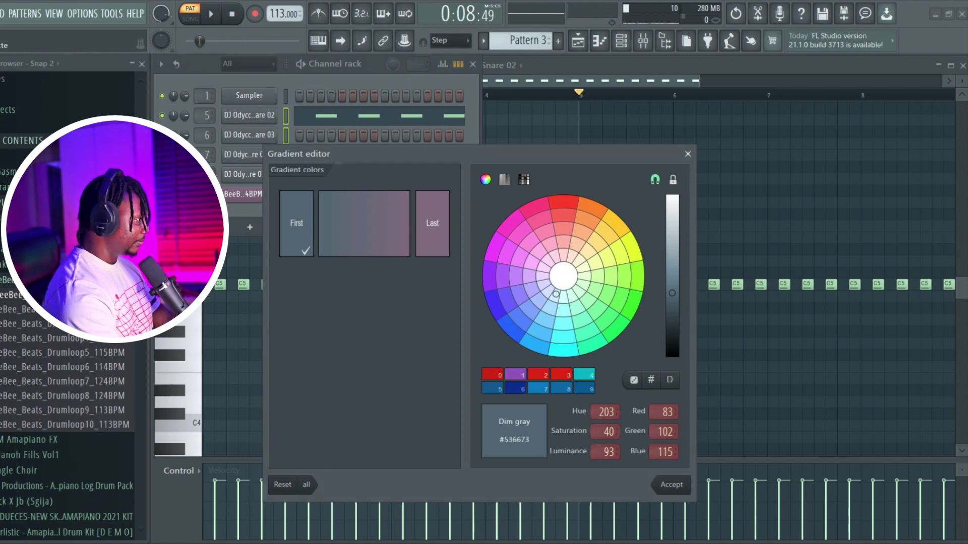
left_click(591, 209)
left_click(433, 224)
left_click(591, 209)
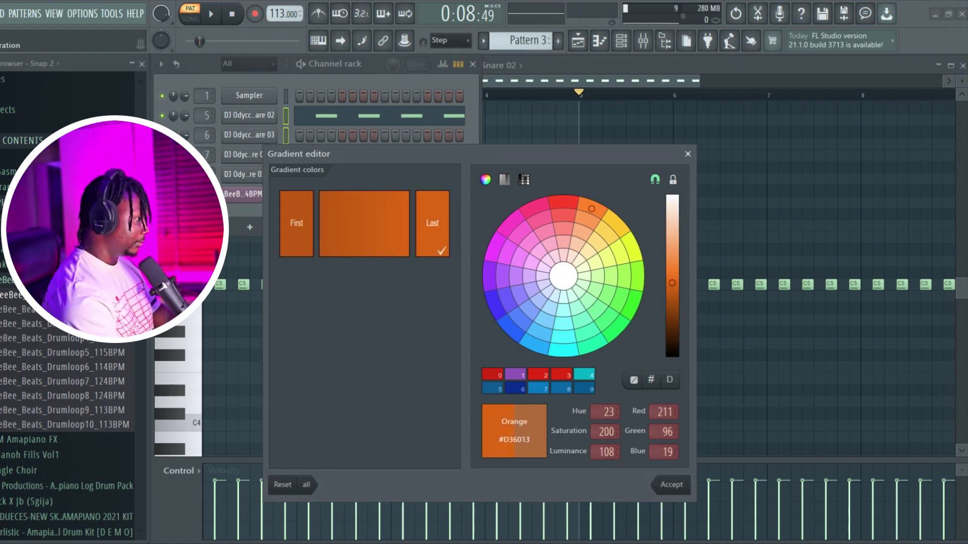
left_click(670, 485)
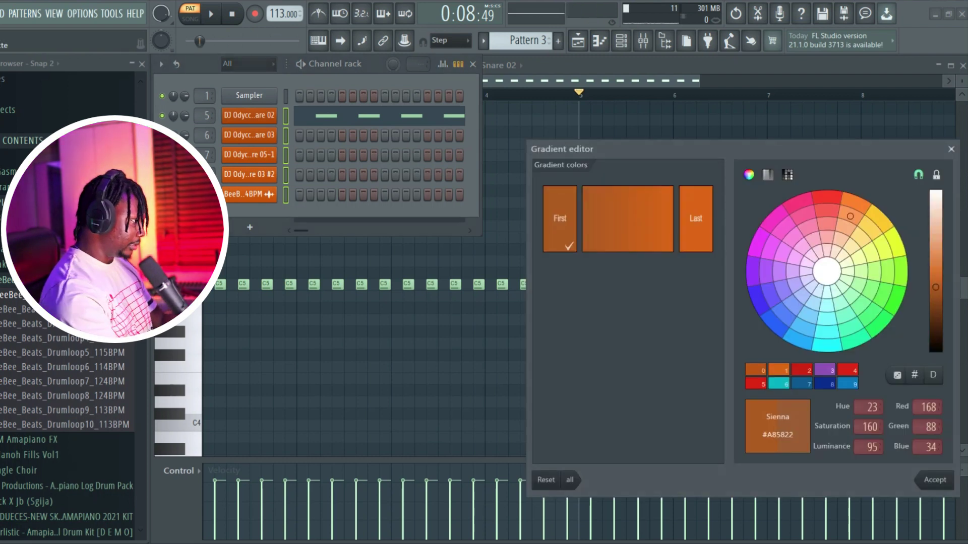
Apply the gradient to the selected channels again with cyan as the last color
left_click(695, 219)
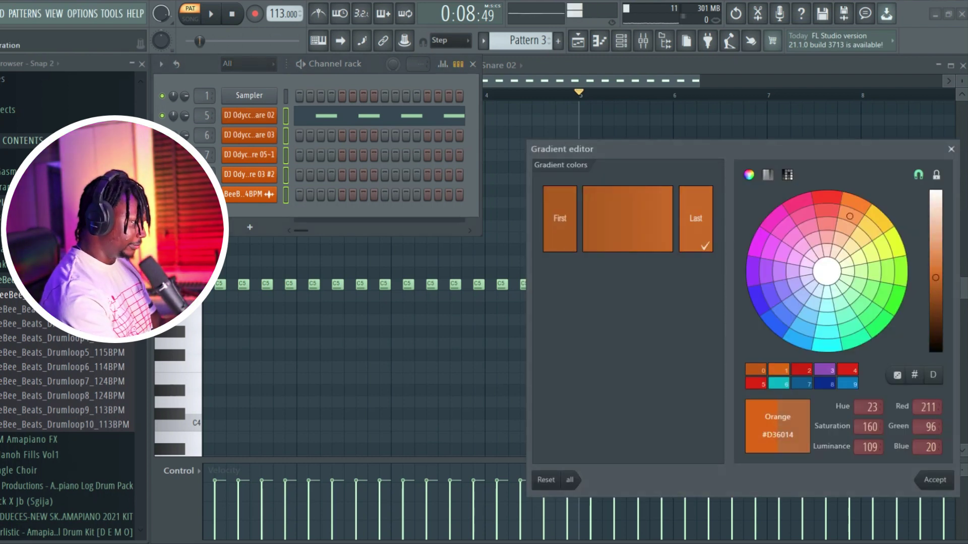
left_click(826, 344)
left_click(935, 480)
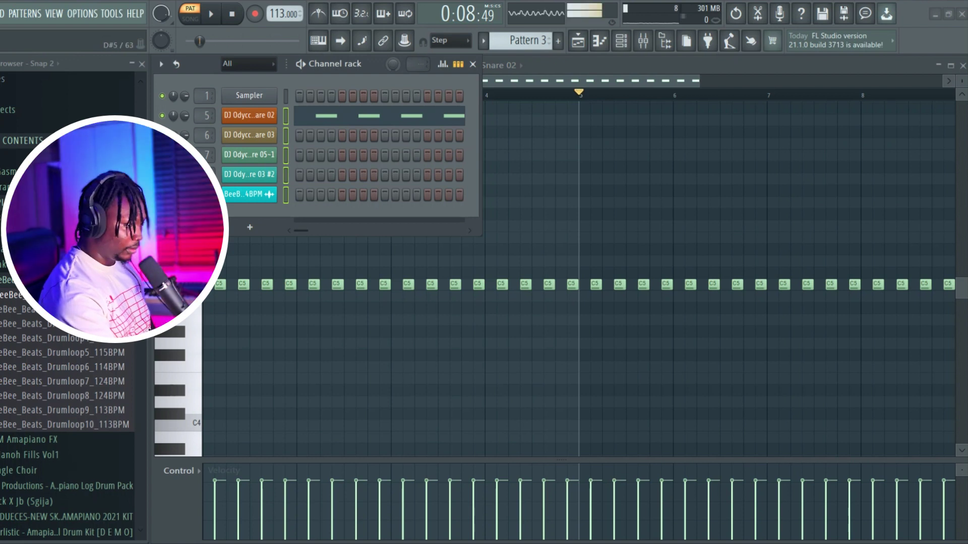
Move the first and third C5 notes of bar 3 slightly late, off the grid, in the Snare 02 piano roll
key("F6")
scroll(579, 279, "down", 2)
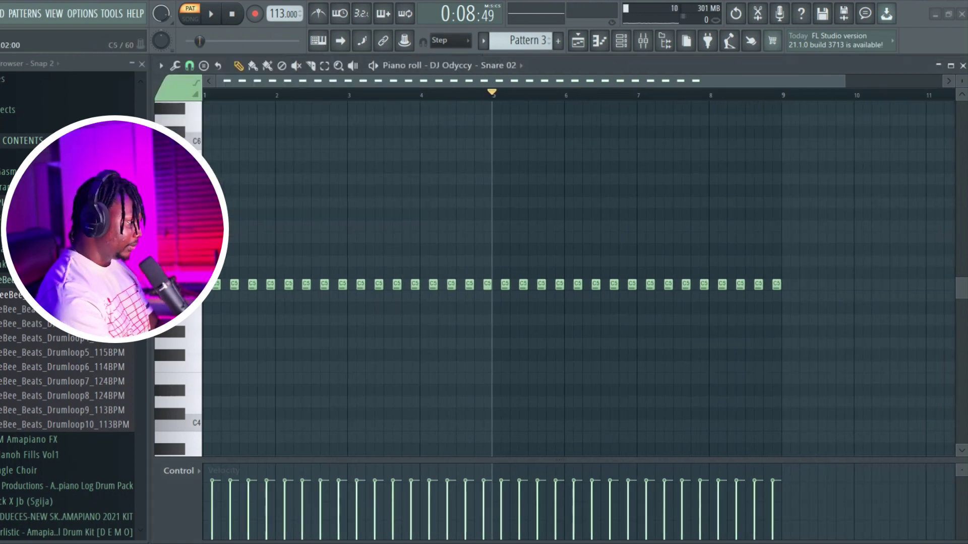
key("ctrl+q")
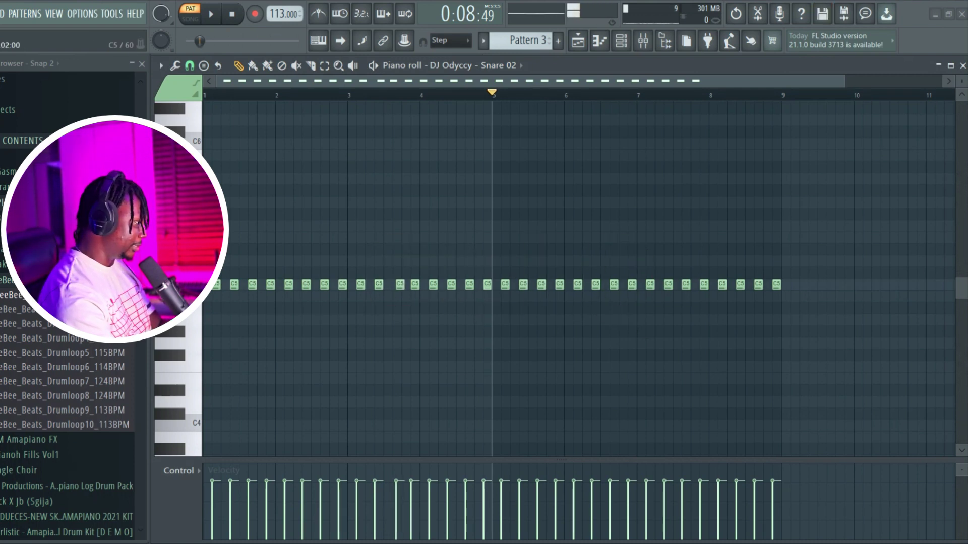
left_click_drag(360, 285, 364, 285)
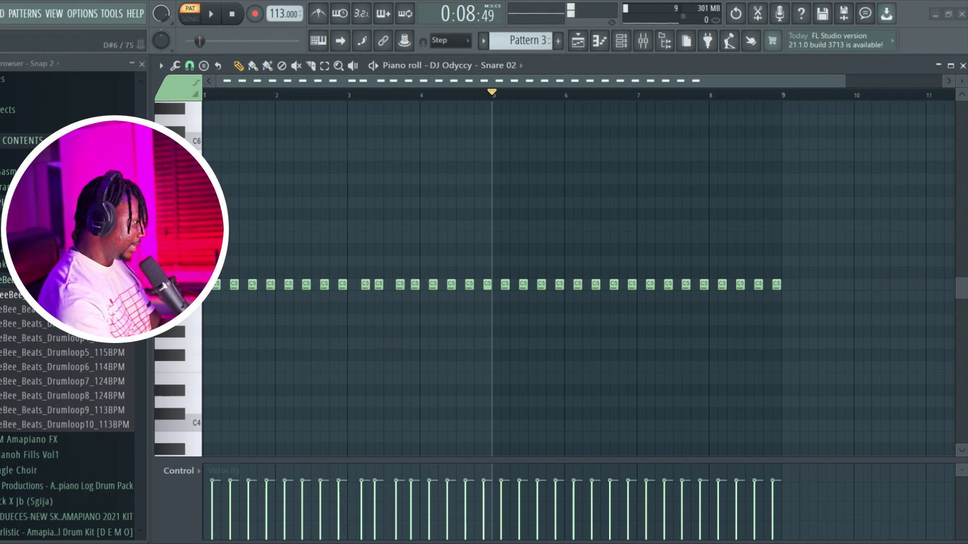
scroll(348, 285, "up", 5)
scroll(349, 282, "up", 1)
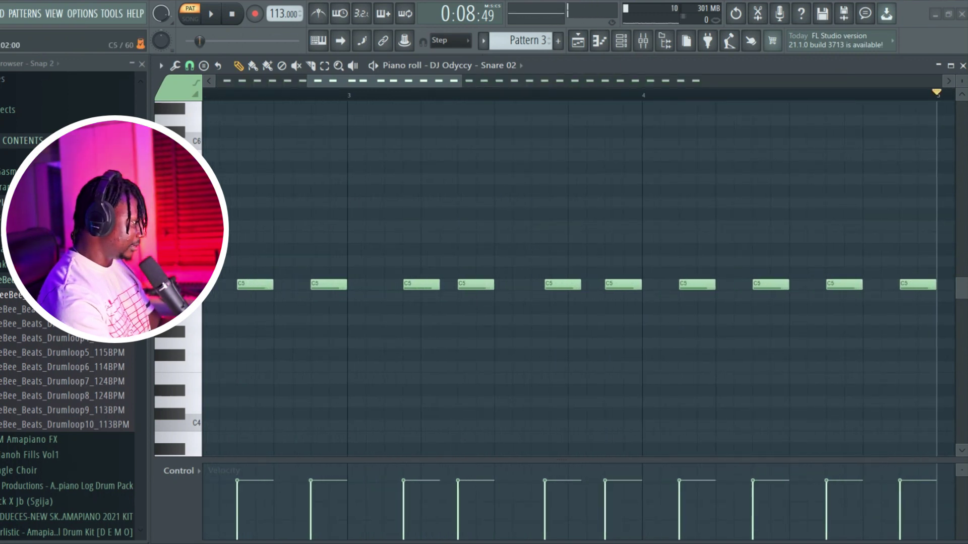
left_click_drag(413, 285, 410, 285)
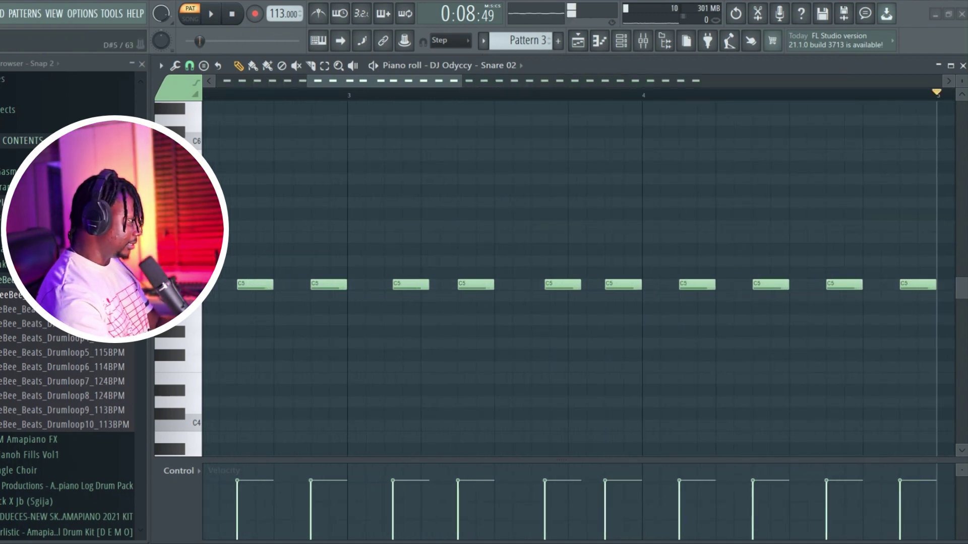
Quantize the first two C5 notes of bar 3 to the grid and deselect them
left_click_drag(349, 233, 476, 325)
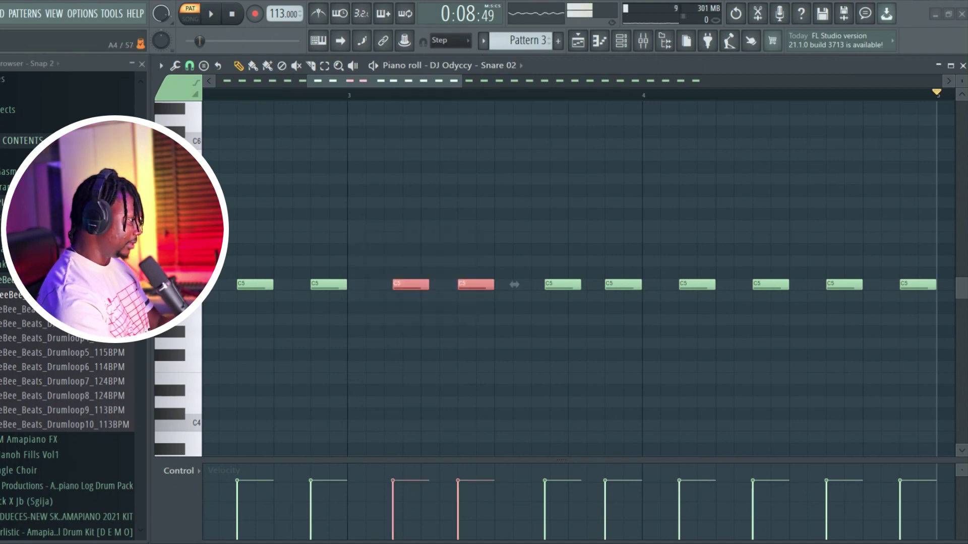
key("ctrl+q")
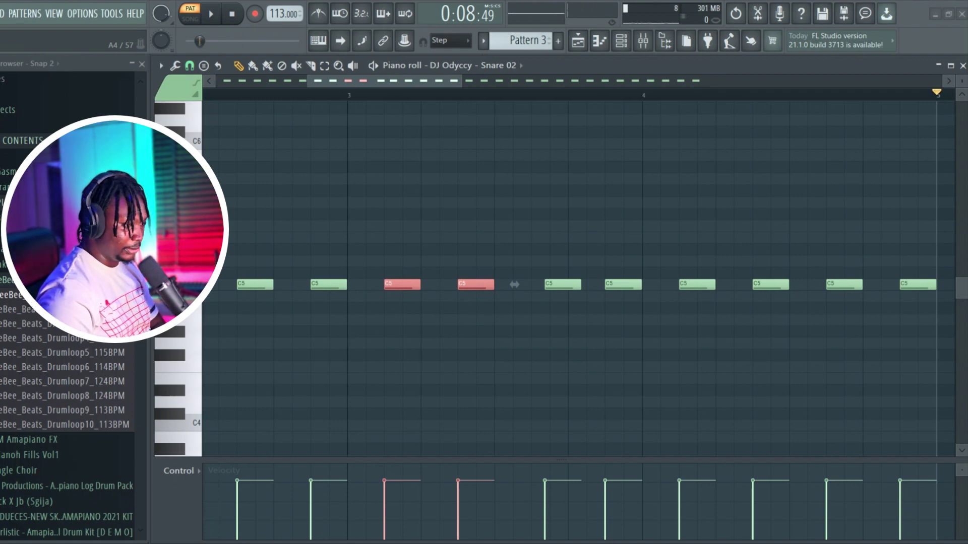
key("ctrl+d")
Extend the last C5 note before bar 5 to four steps and chop it into four equal notes with the Default pattern
scroll(433, 302, "down", 5)
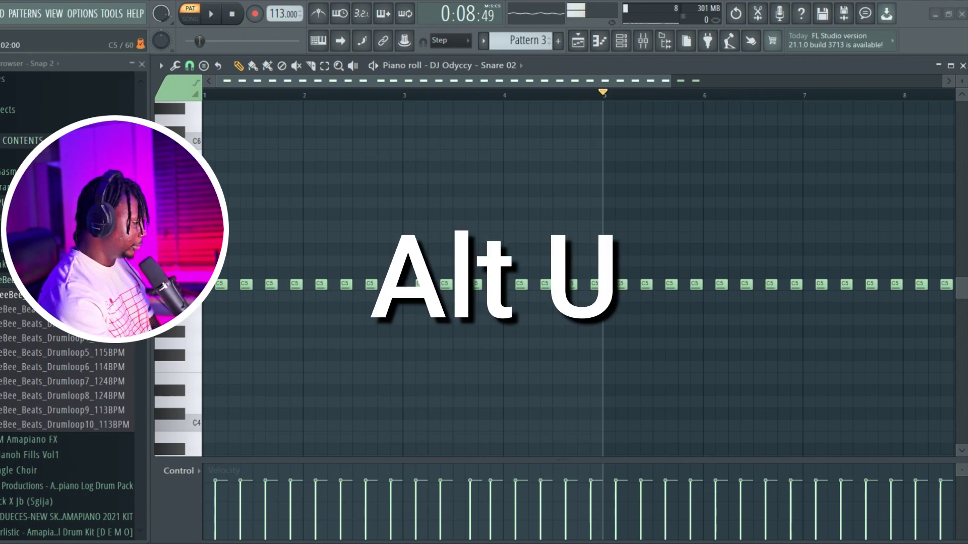
left_click_drag(601, 285, 614, 285)
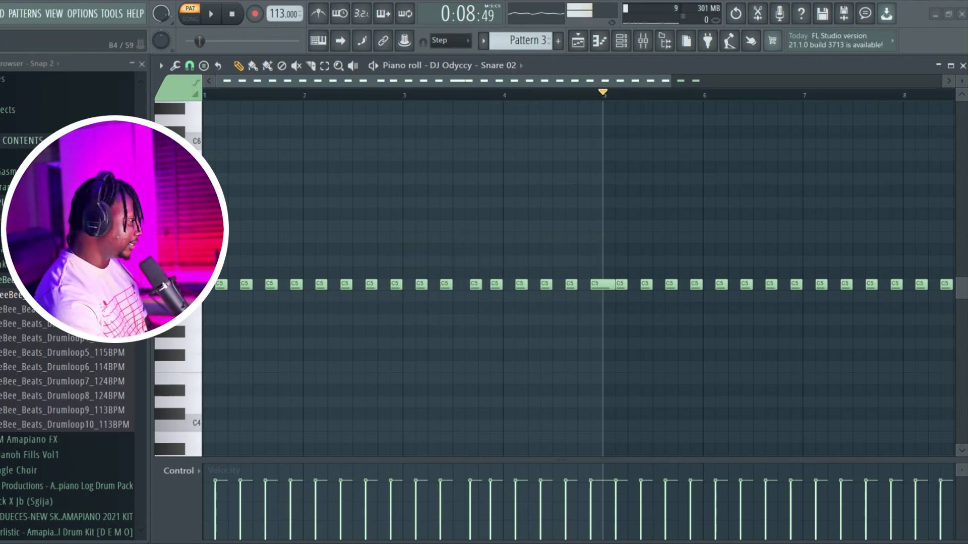
left_click(604, 285)
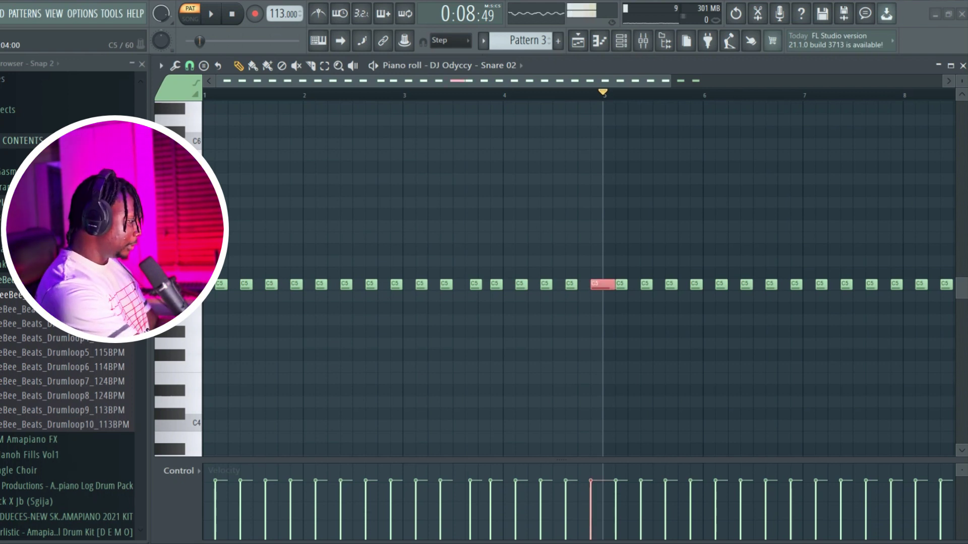
key("alt+u")
left_click_drag(751, 194, 752, 177)
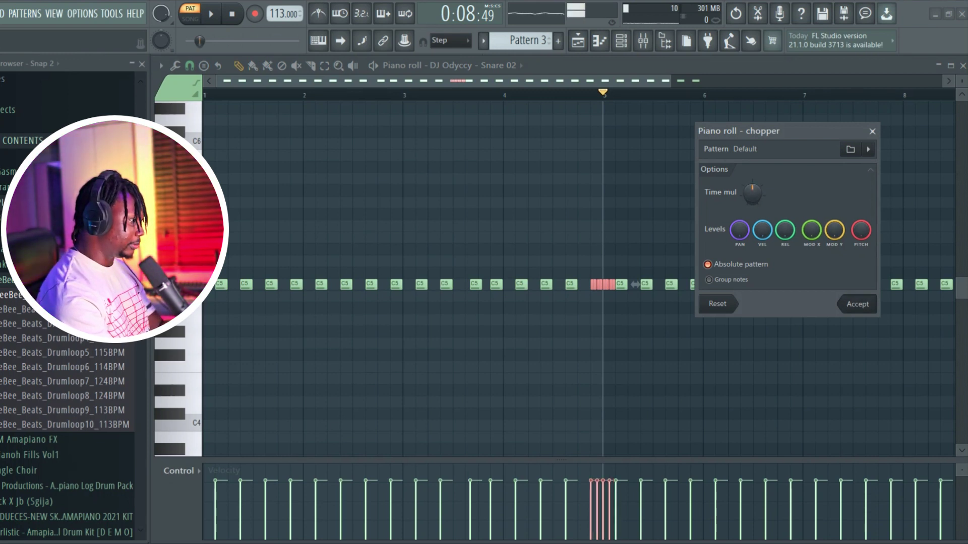
key("Return")
key("space")
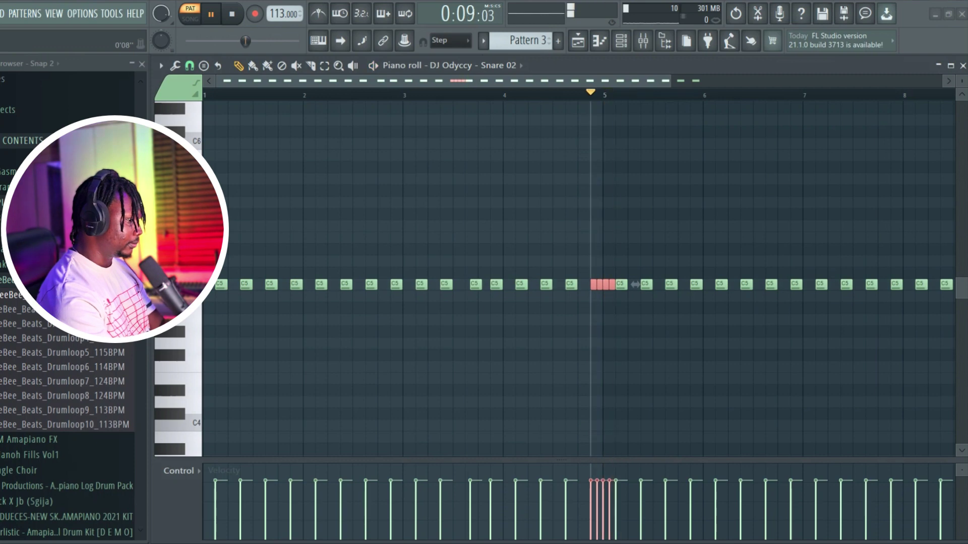